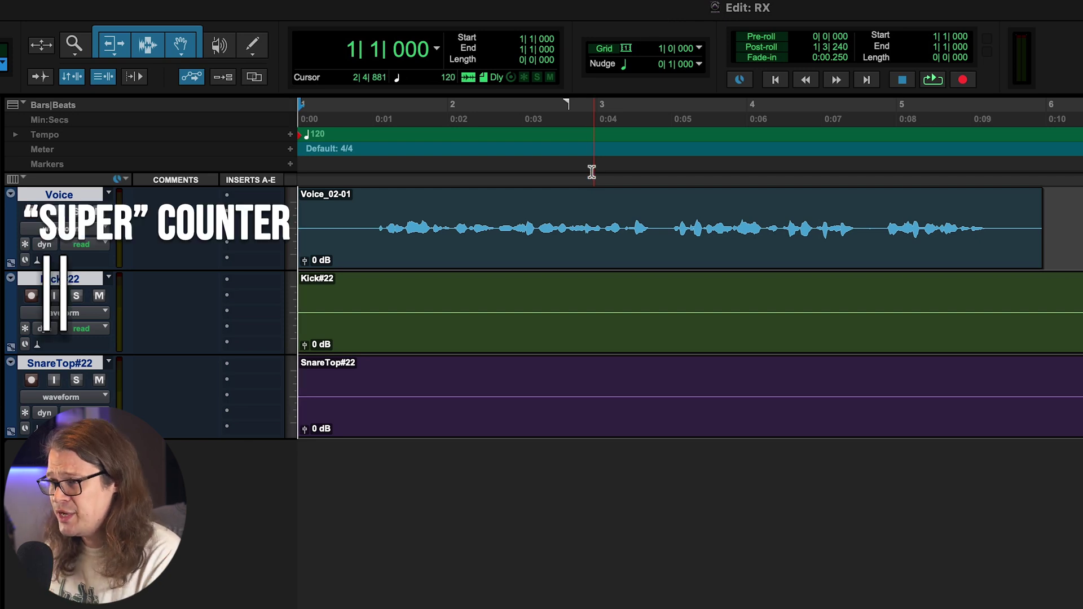
Step: Play the session from bar 1 to audition Voice_02-01, then select the whole clip (1|1|000–5|4|882)
click(572, 264)
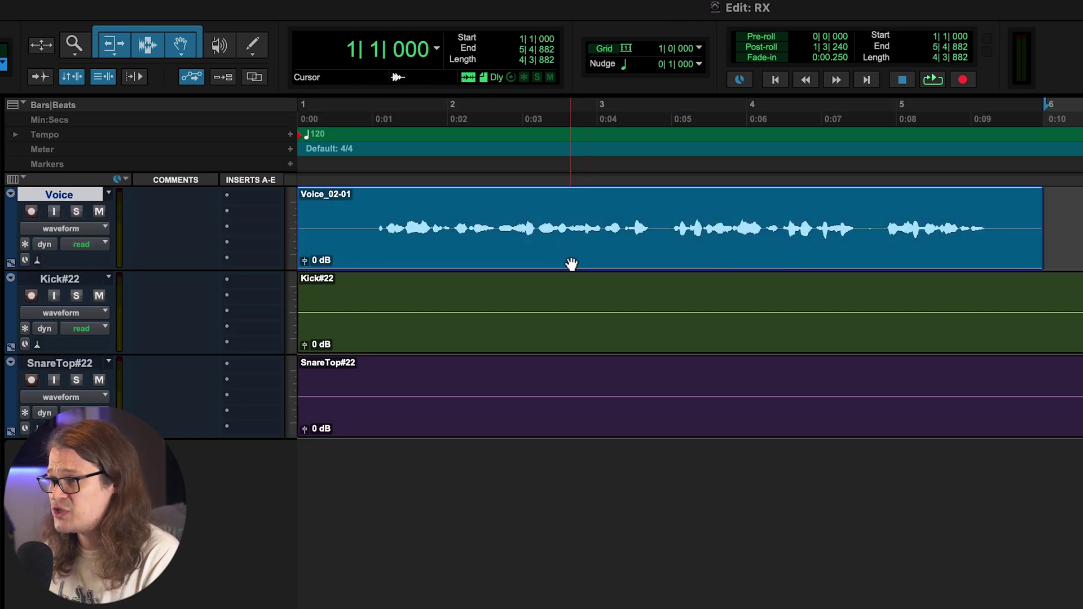
click(389, 164)
click(381, 154)
key(space)
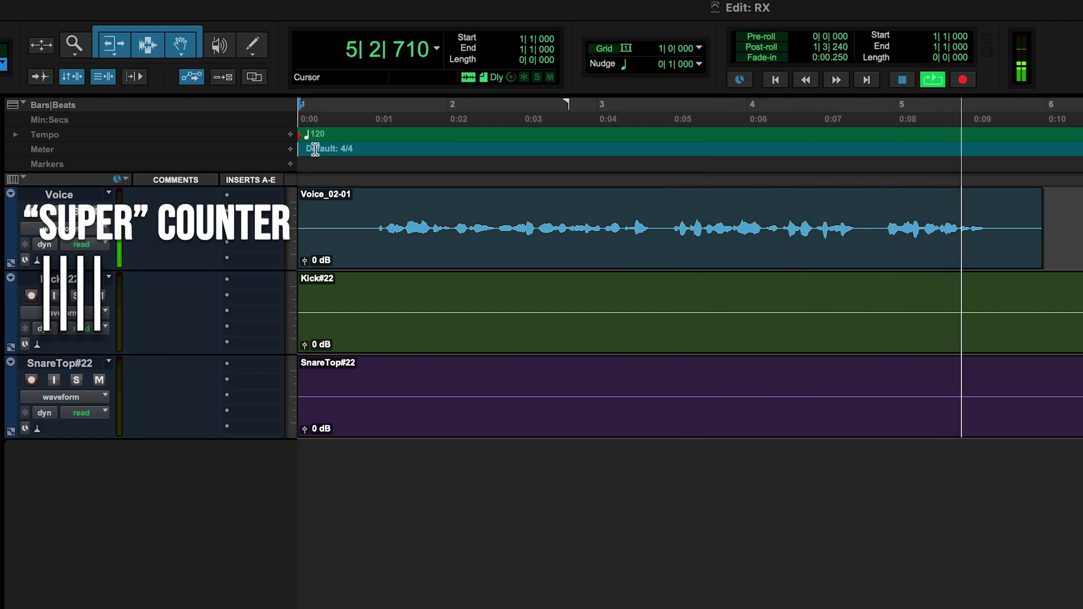
key(space)
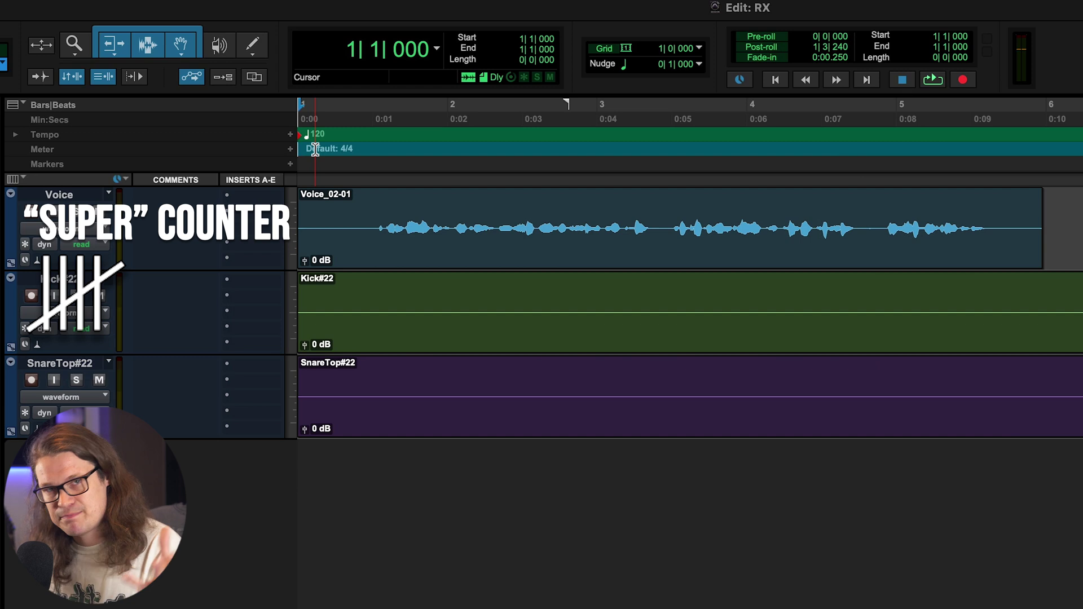
click(449, 255)
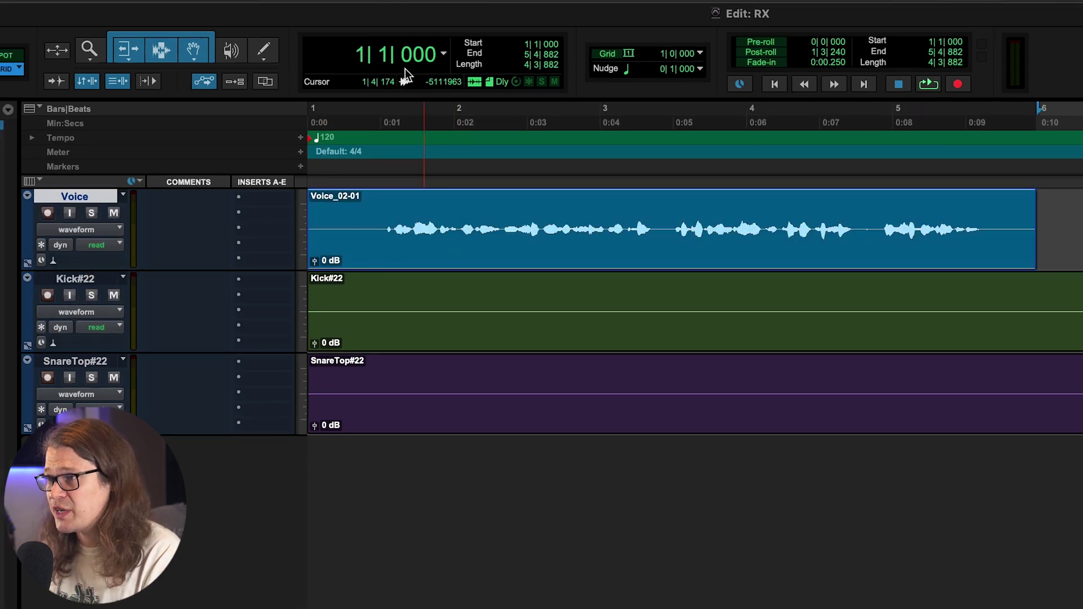
Step: Send the Voice_02-01 clip to iZotope RX through the RX Pro Connect AudioSuite plug-in
click(297, 0)
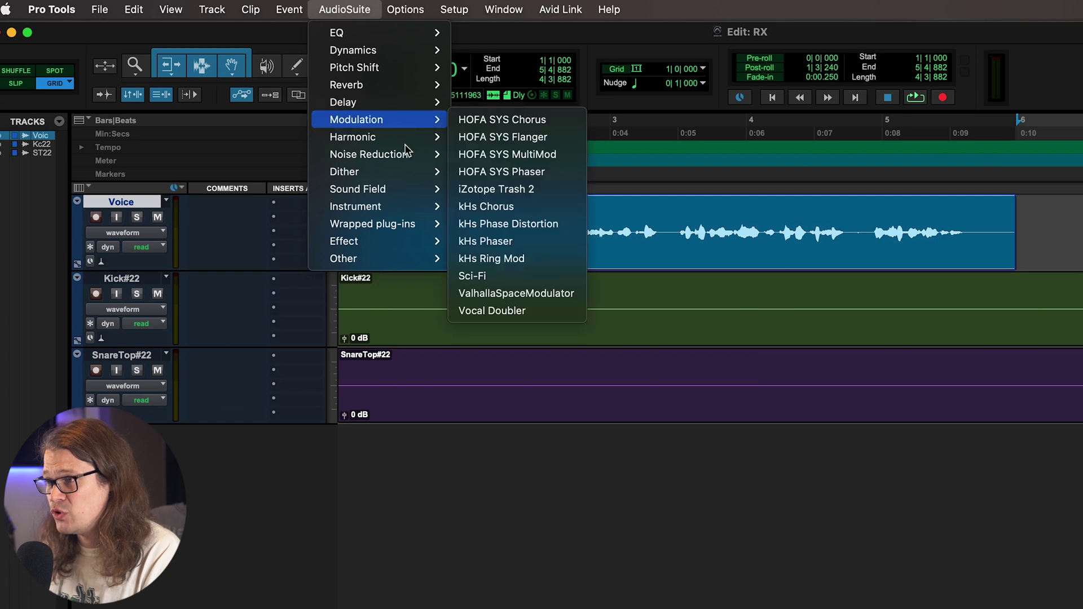
mouse_move(410, 156)
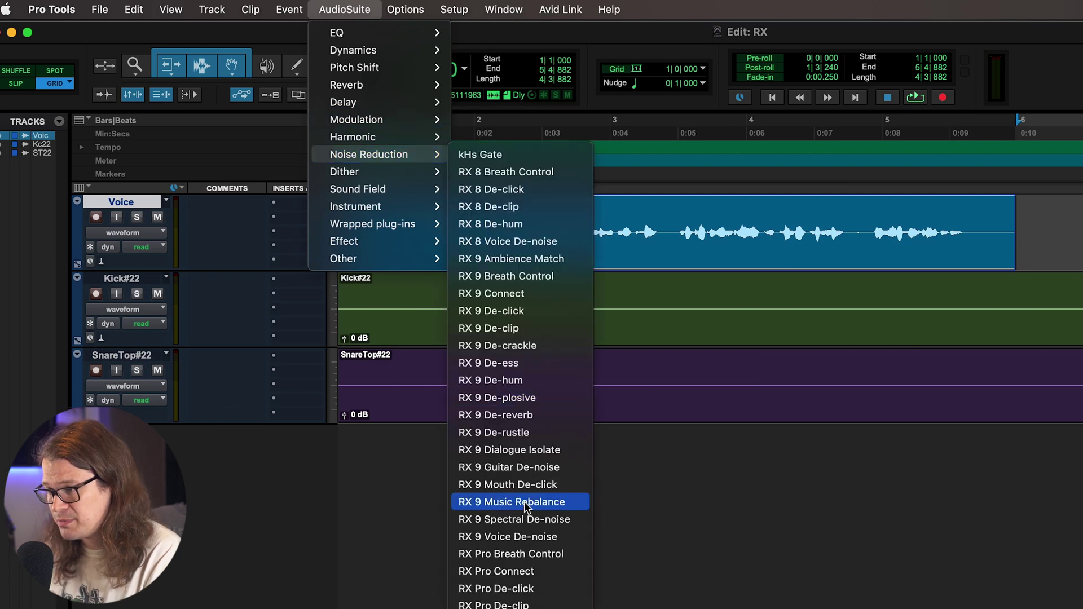
click(529, 572)
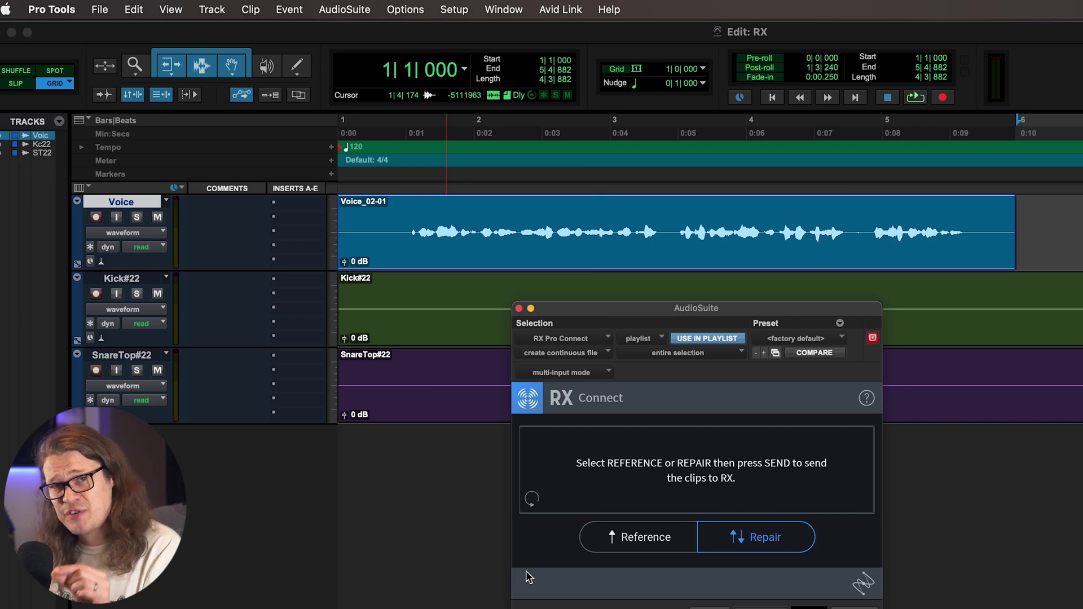
click(666, 543)
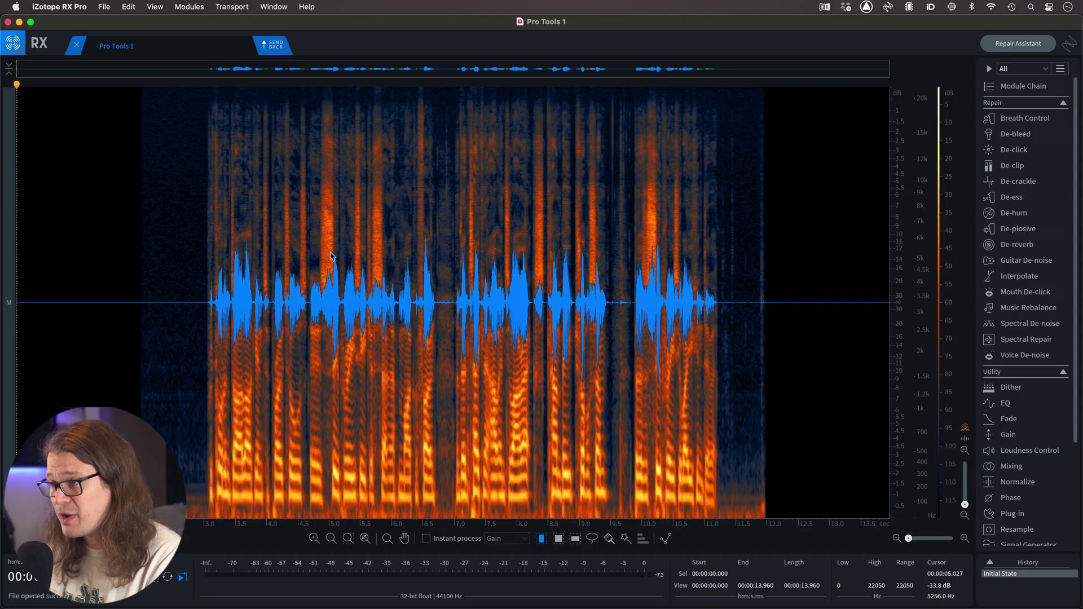
Step: Render the Mouth De-click and De-plosive module chain in RX and send the audio back to Pro Tools
key(super+alt+c)
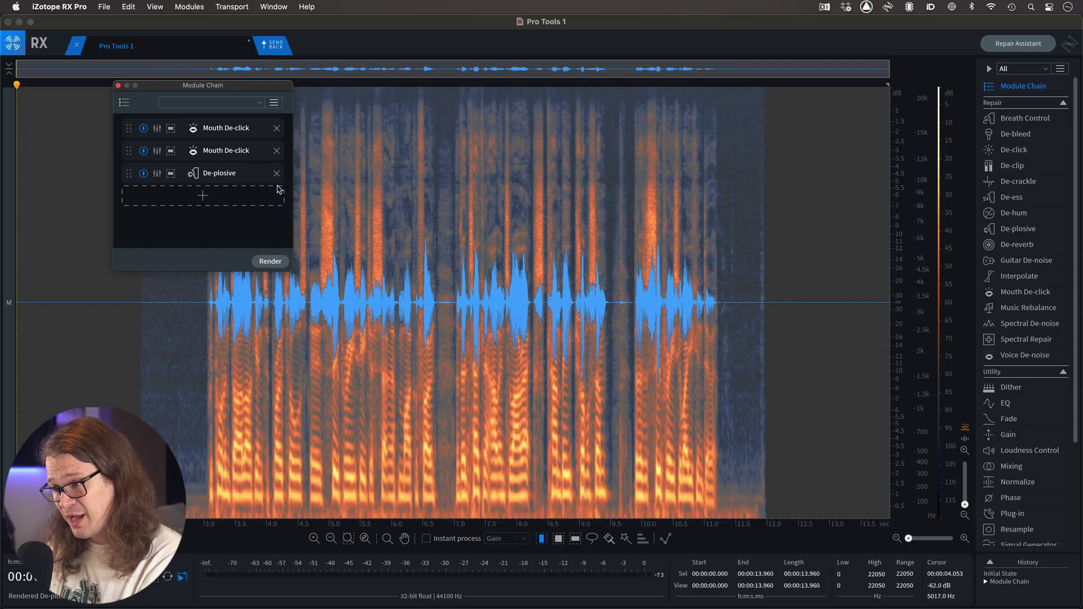
click(118, 85)
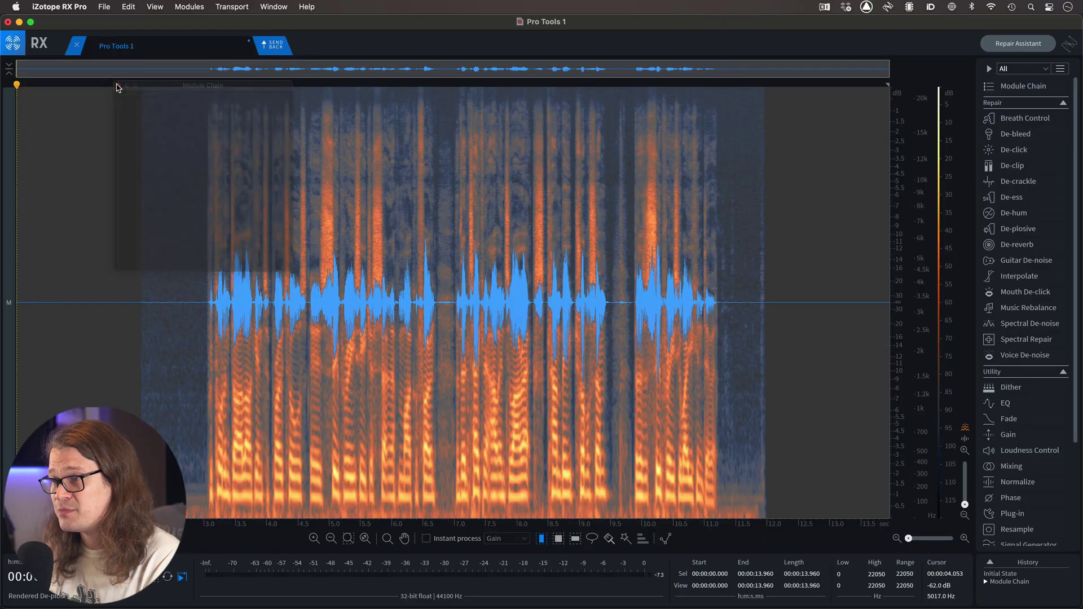
click(276, 46)
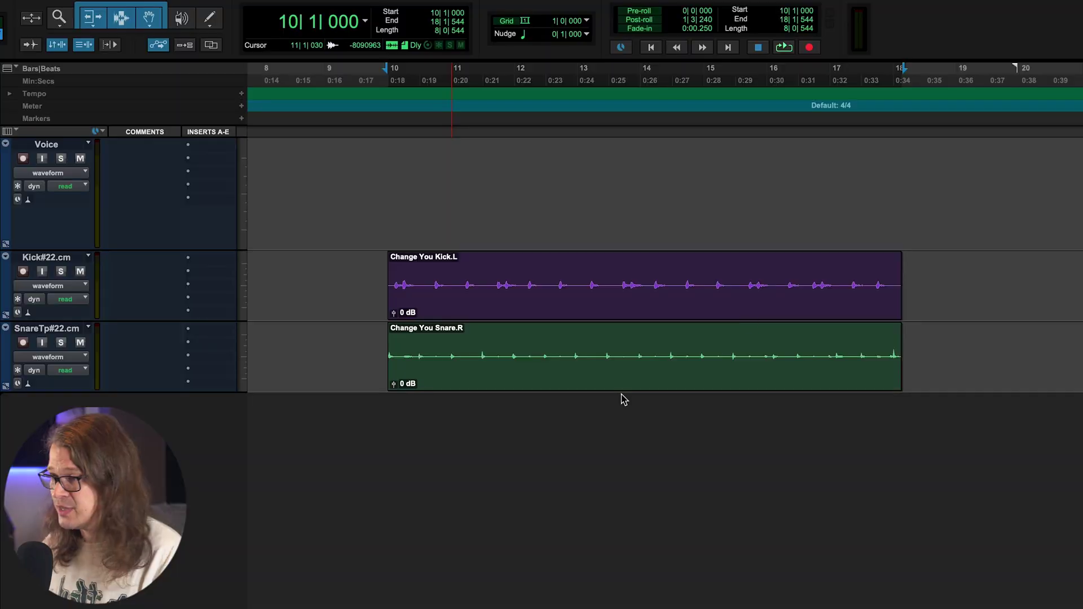
Step: Play Kick#22 from bar 10, then replay it soloed to hear the snare bleed
click(401, 90)
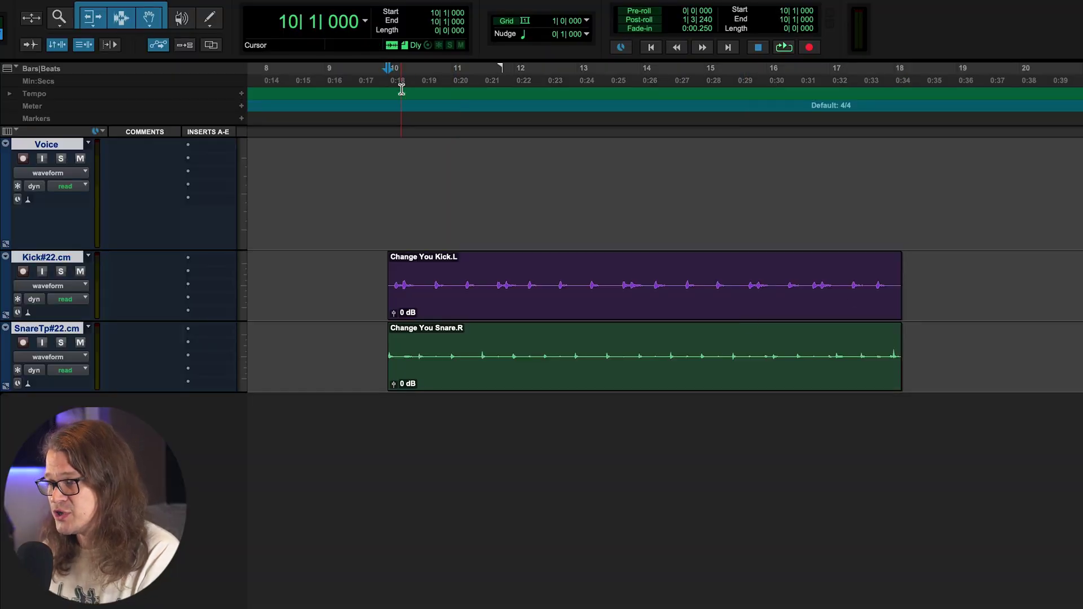
key(space)
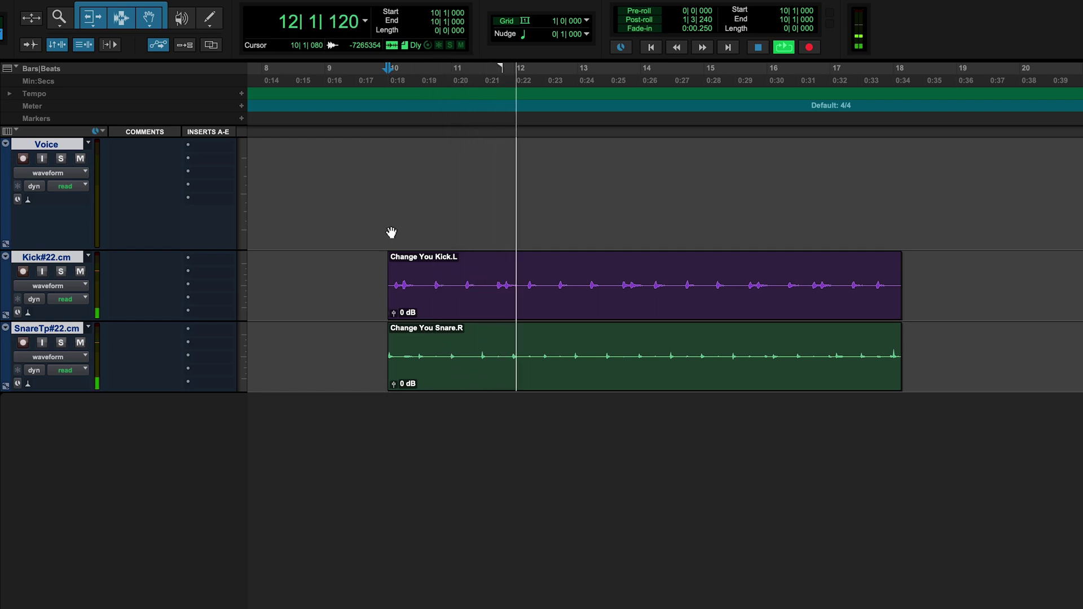
key(space)
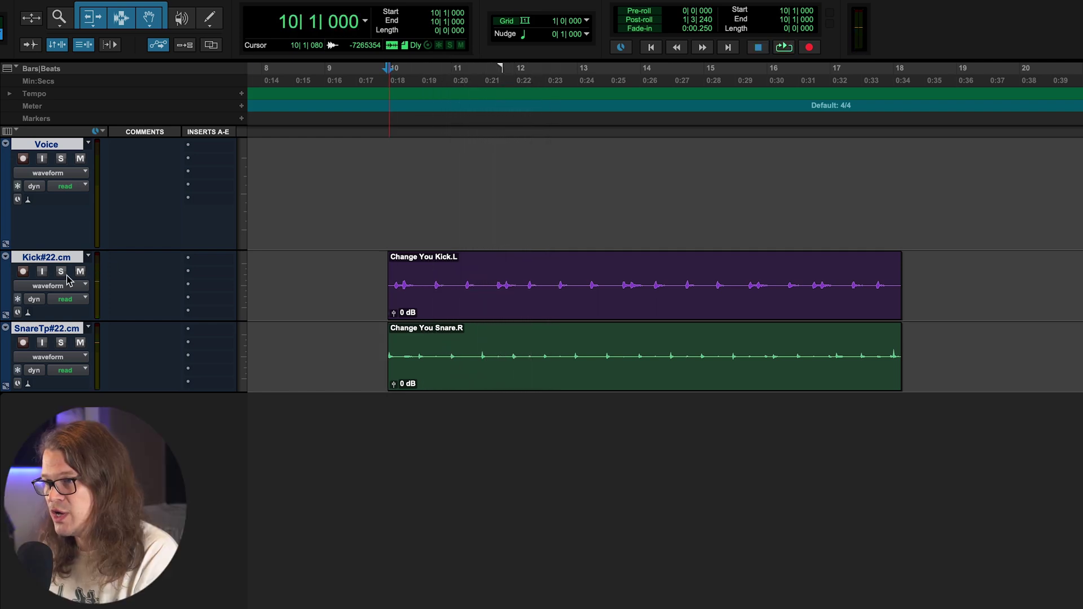
key(space)
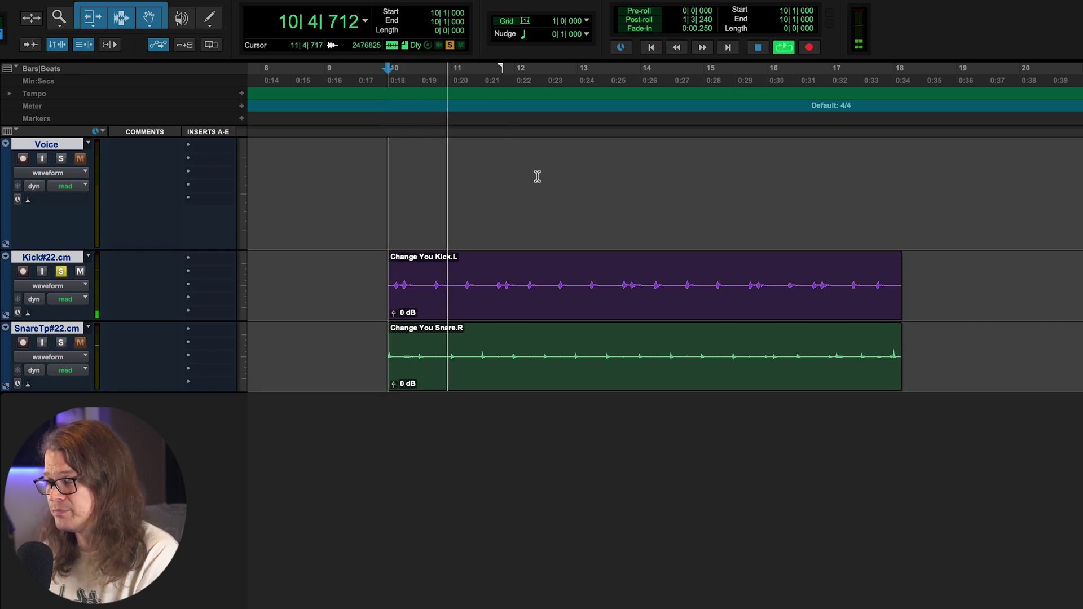
key(space)
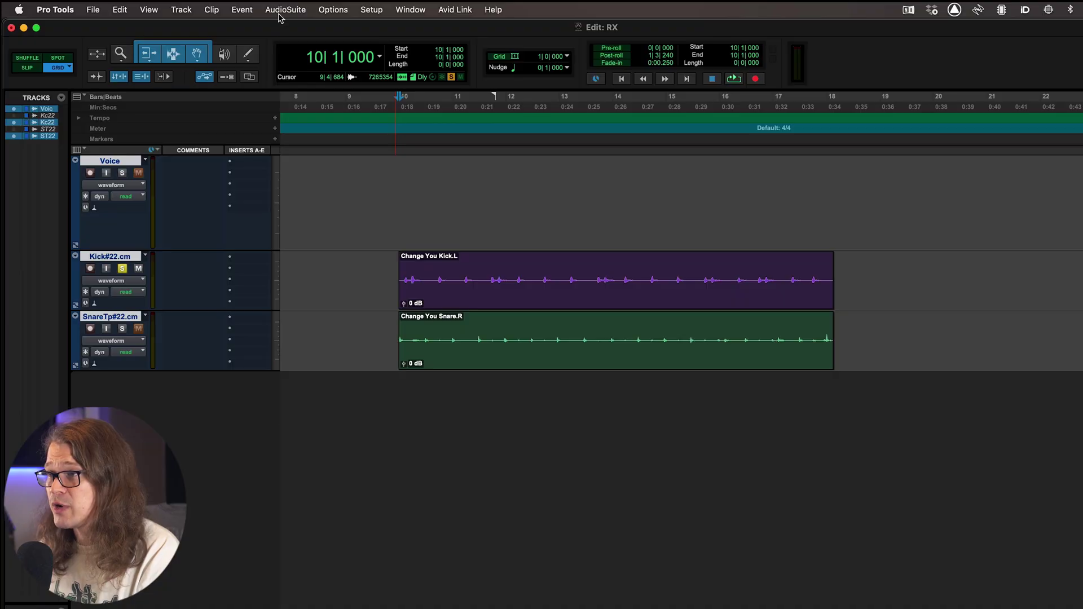
Step: Load RX Pro Connect from AudioSuite and move its window clear of the clips
click(285, 10)
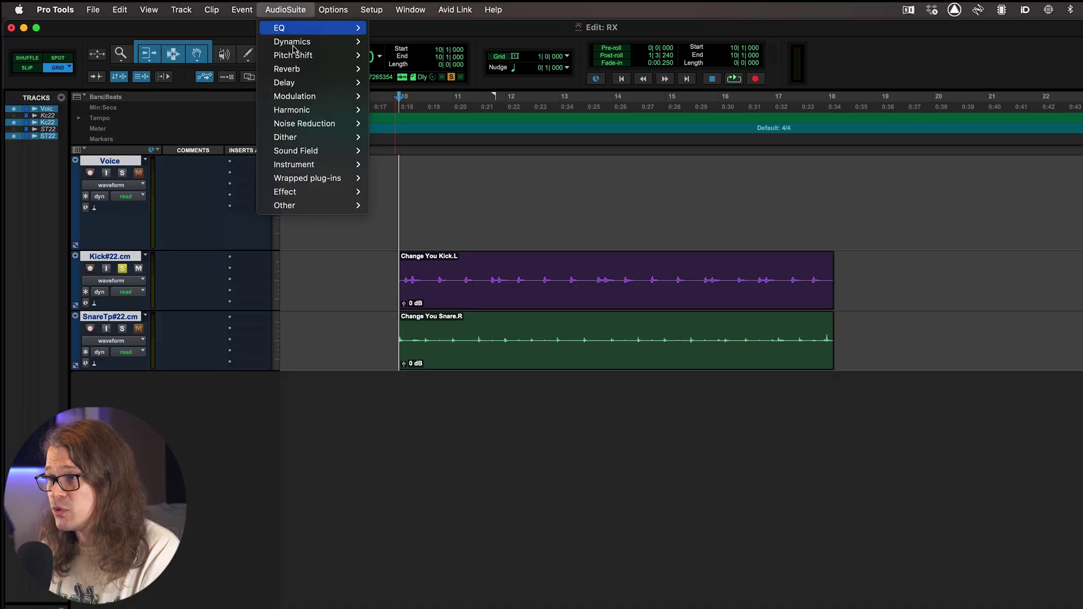
mouse_move(333, 130)
click(446, 451)
drag(610, 309, 729, 338)
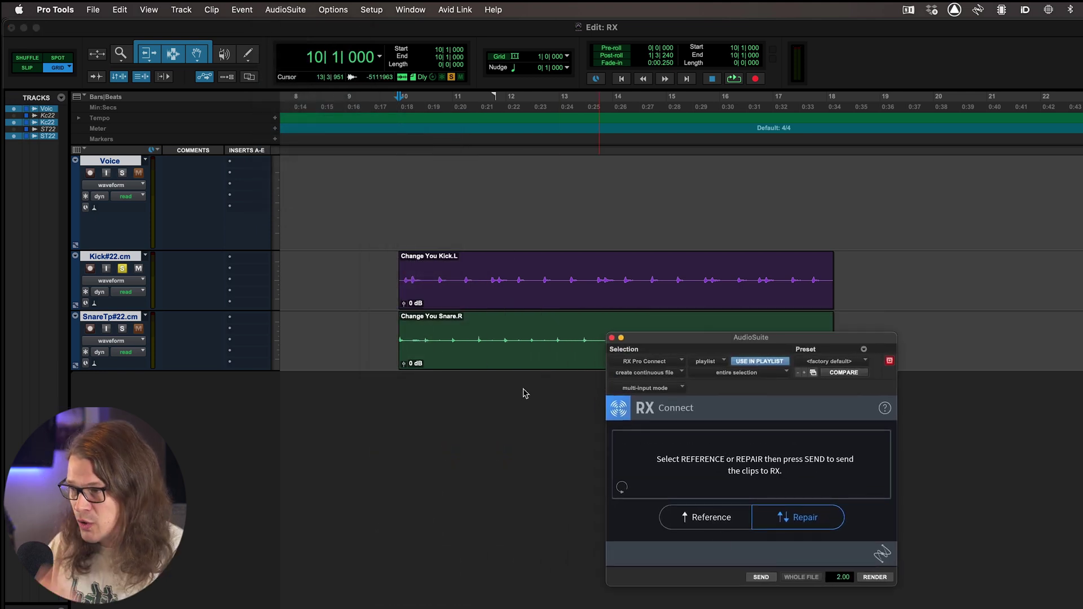
Step: Send Change You Snare.R to RX as the reference and the kick clip for repair
click(520, 370)
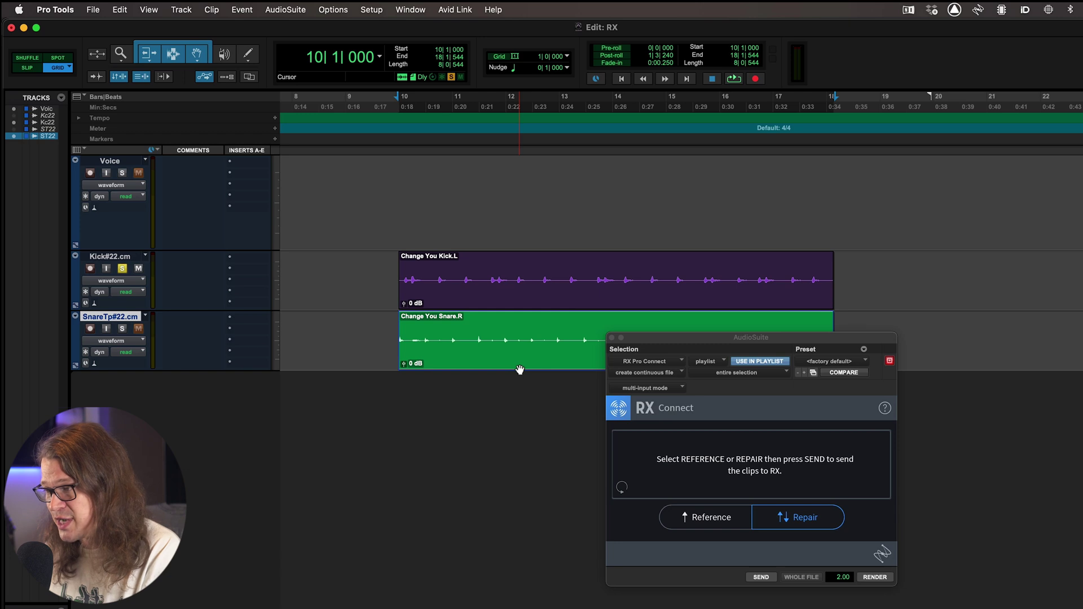
click(761, 577)
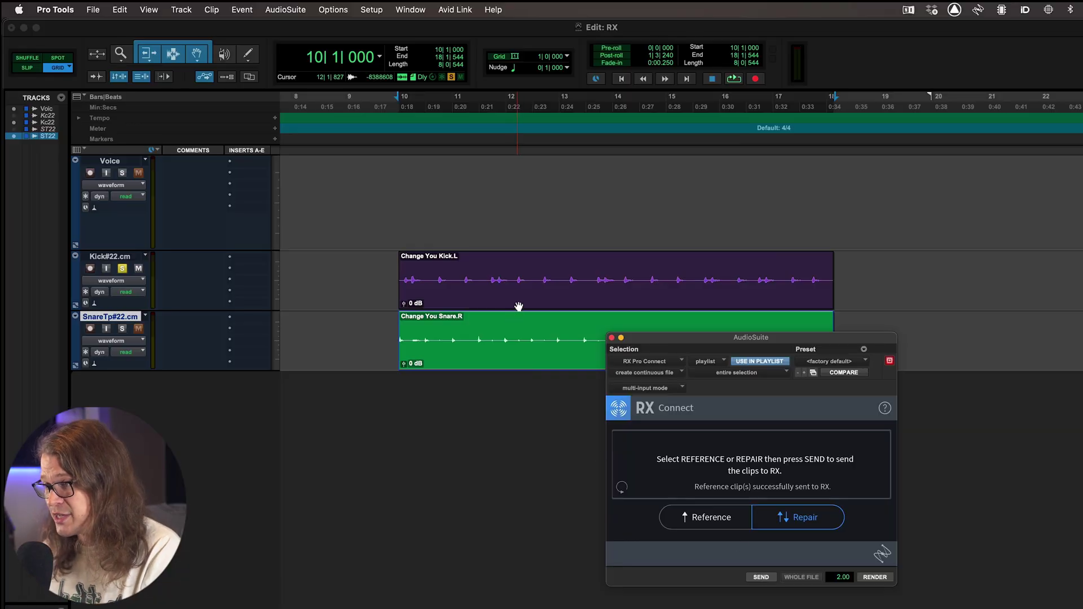
click(518, 307)
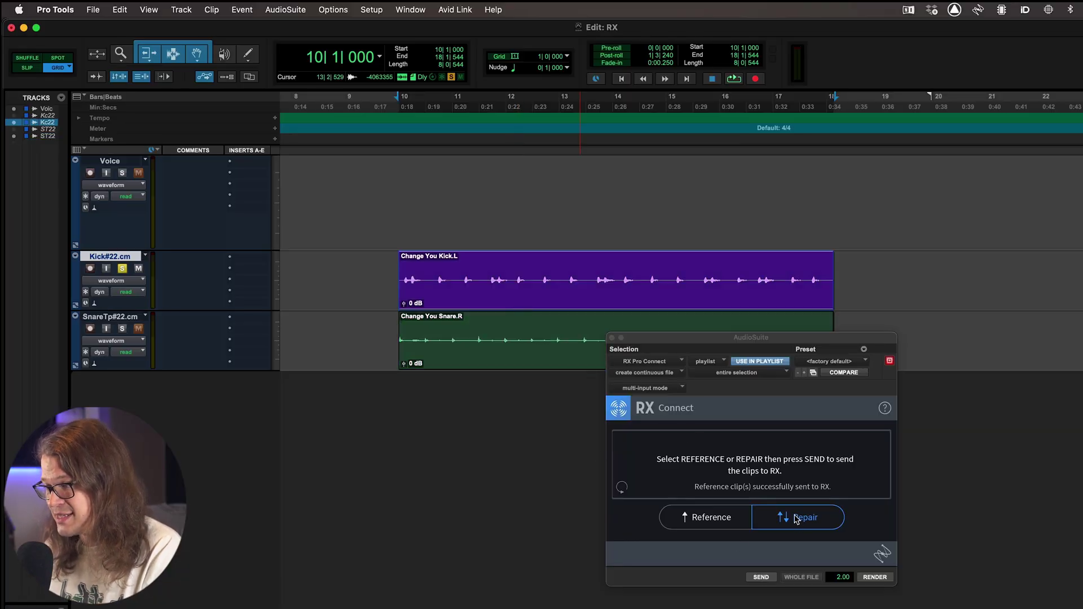
click(761, 577)
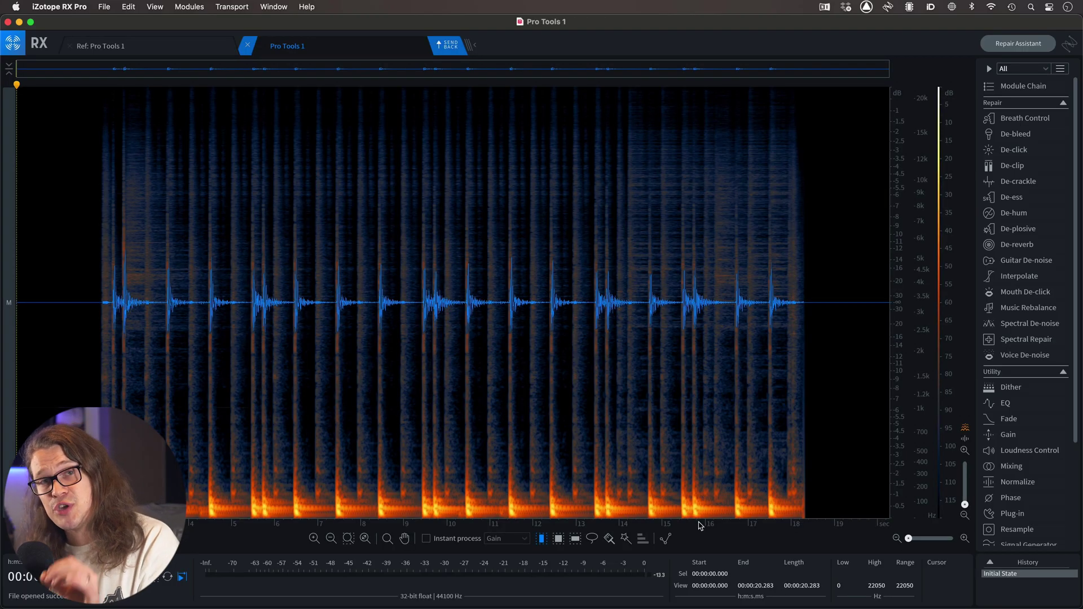
Step: Compare the kick against the Ref: Pro Tools 1 snare reference, then open De-bleed on the kick
click(184, 52)
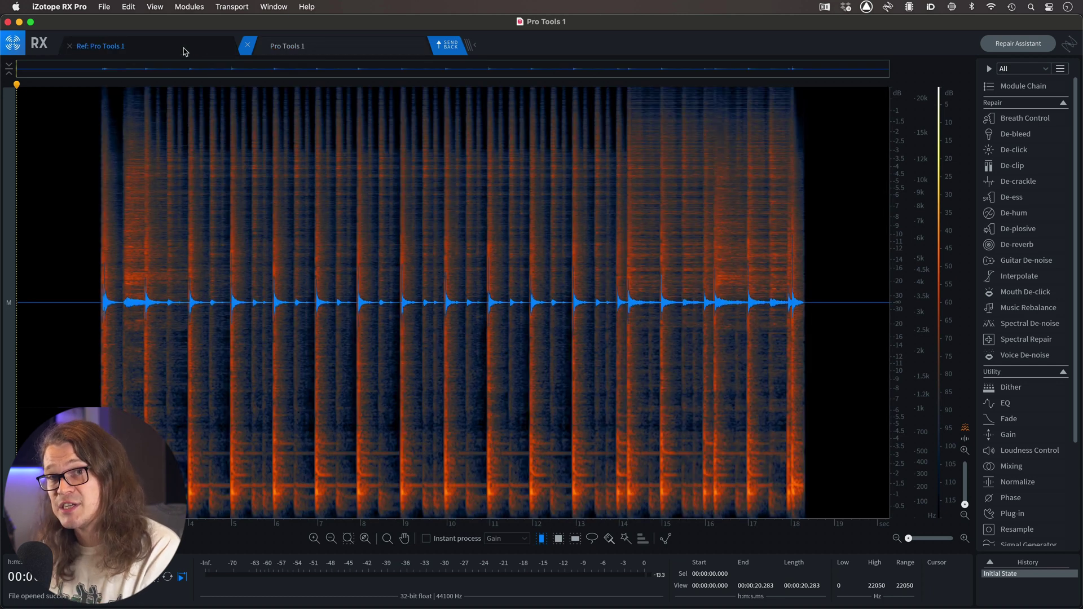
click(297, 46)
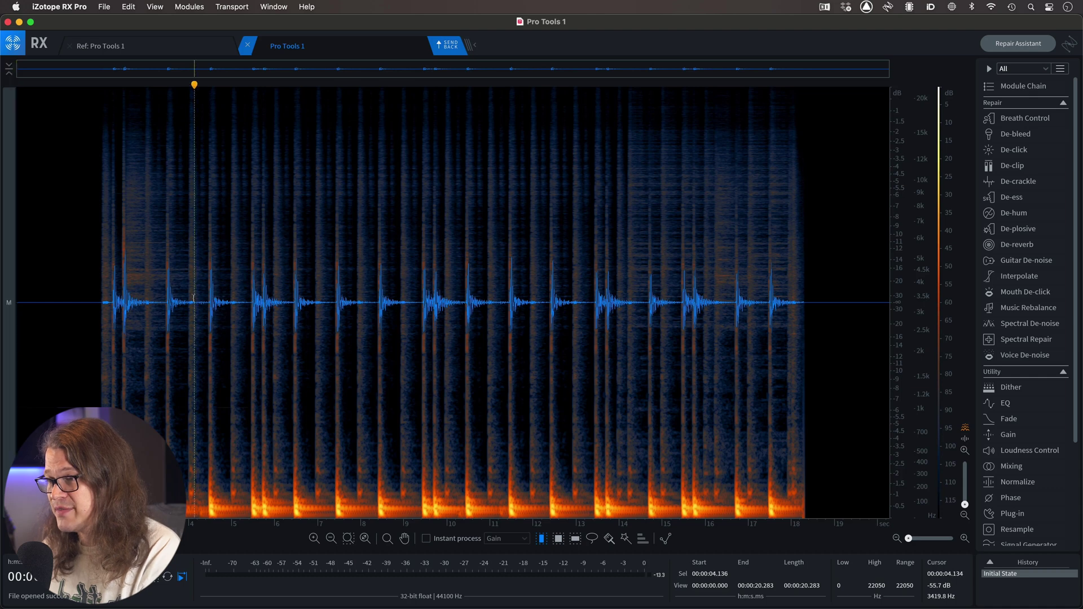
key(space)
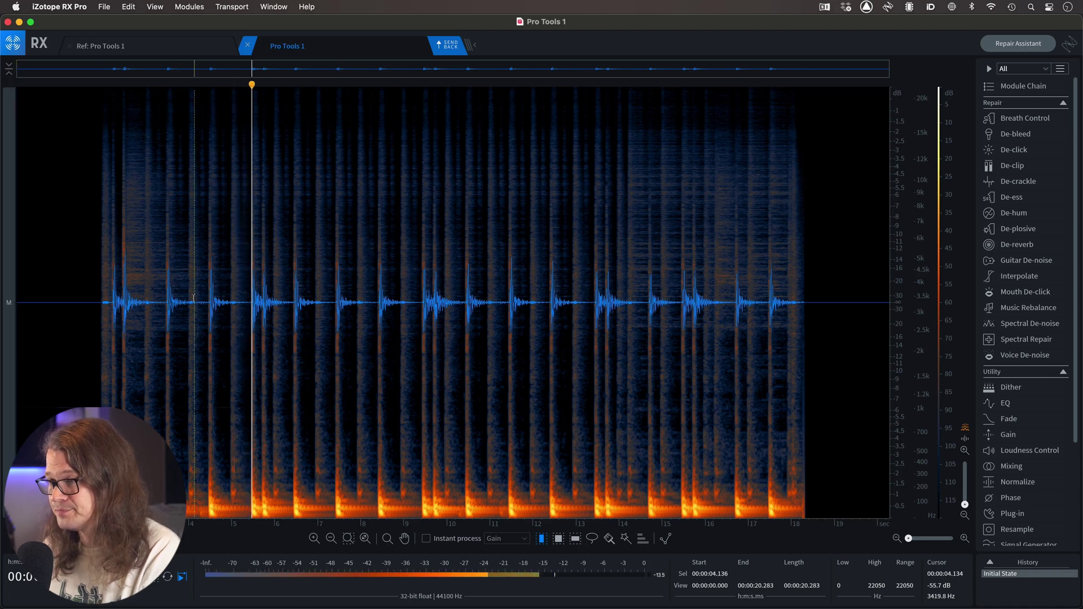
key(space)
click(161, 53)
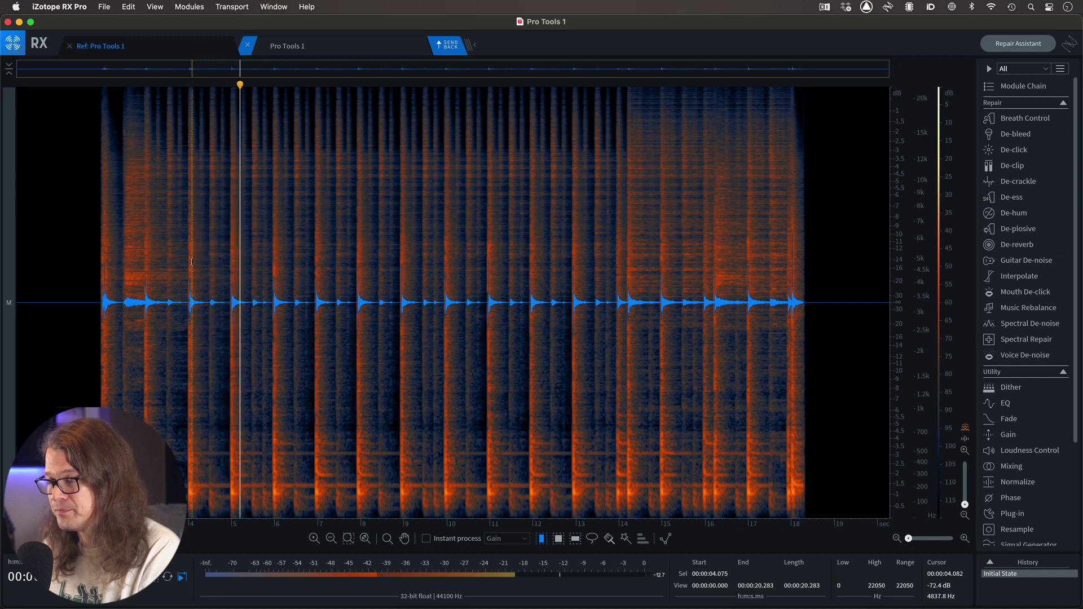
key(space)
click(313, 50)
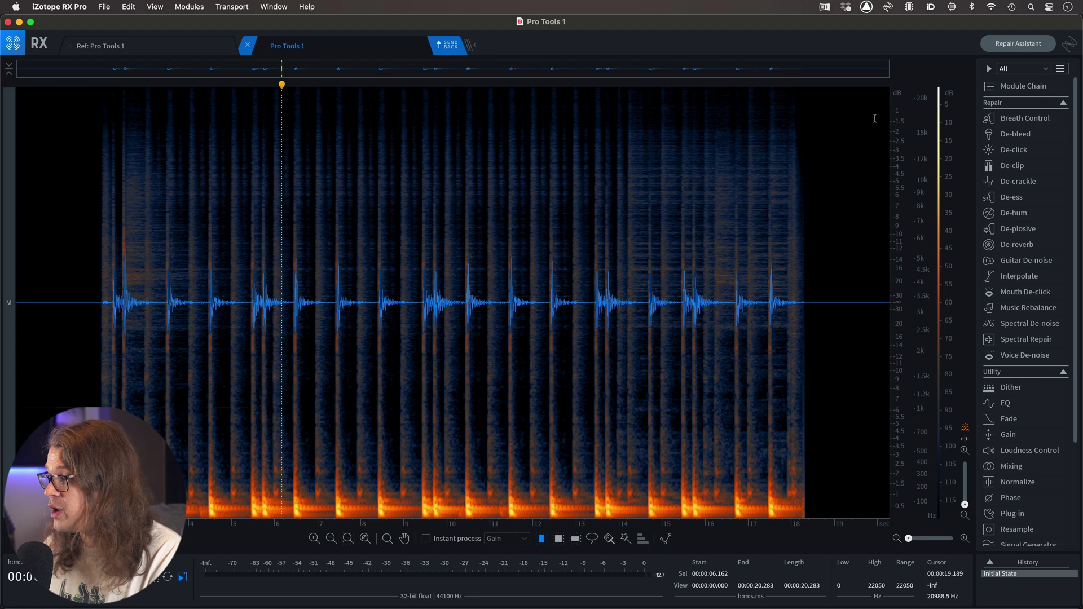
click(1014, 135)
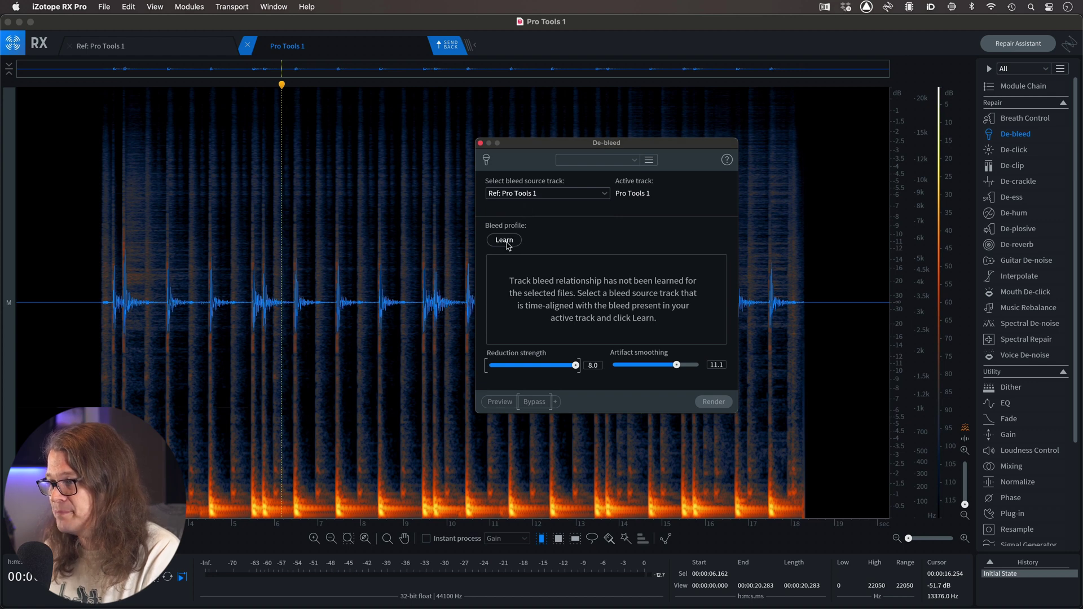
Step: Learn the snare bleed profile, then preview De-bleed on the kick from 6 s, toggling Bypass to compare
click(505, 240)
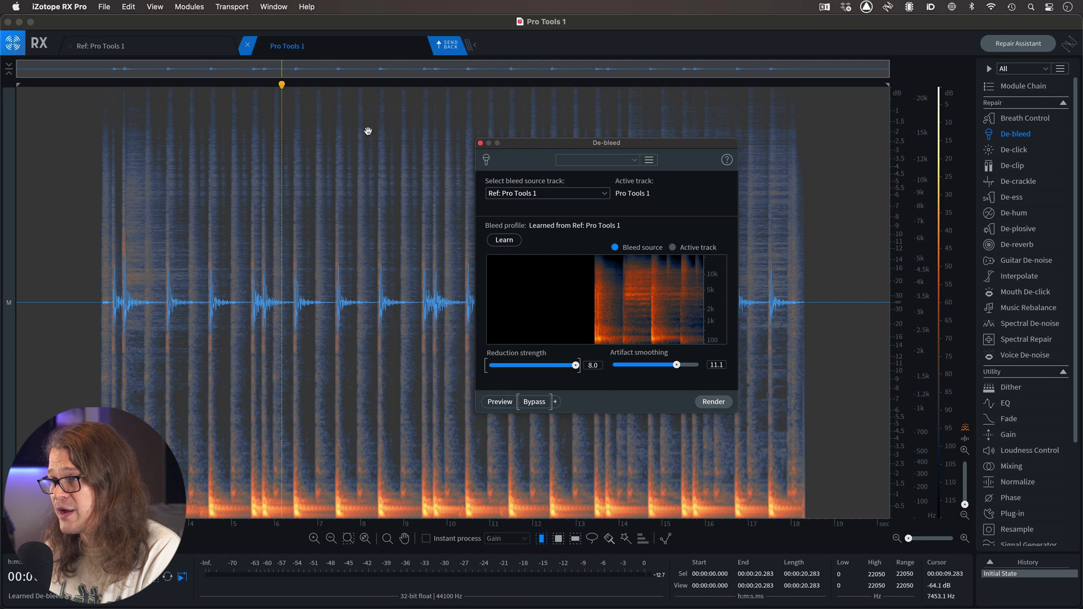
click(271, 277)
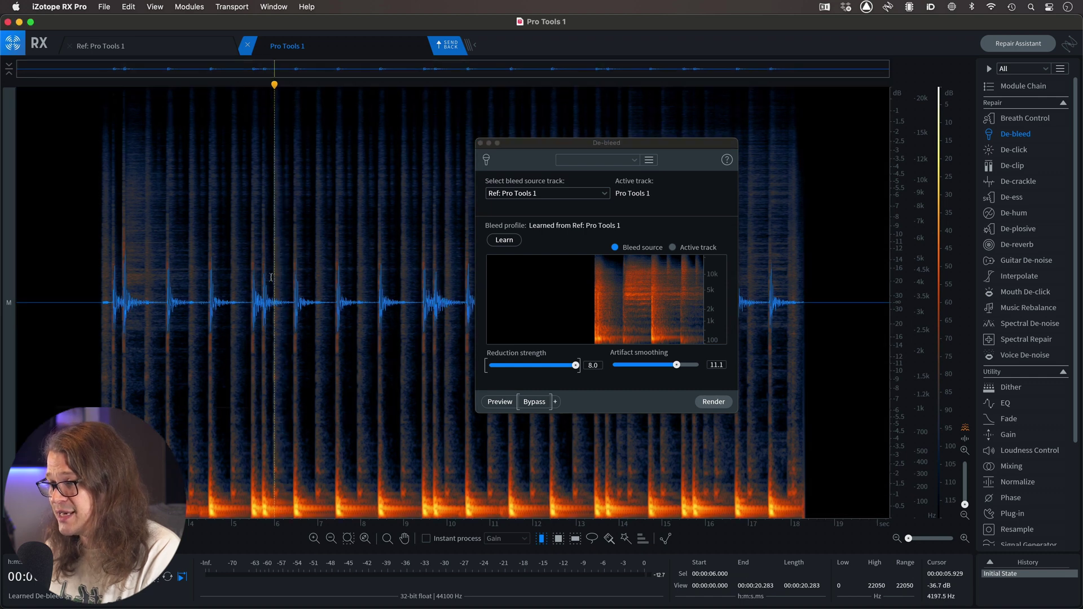
click(505, 404)
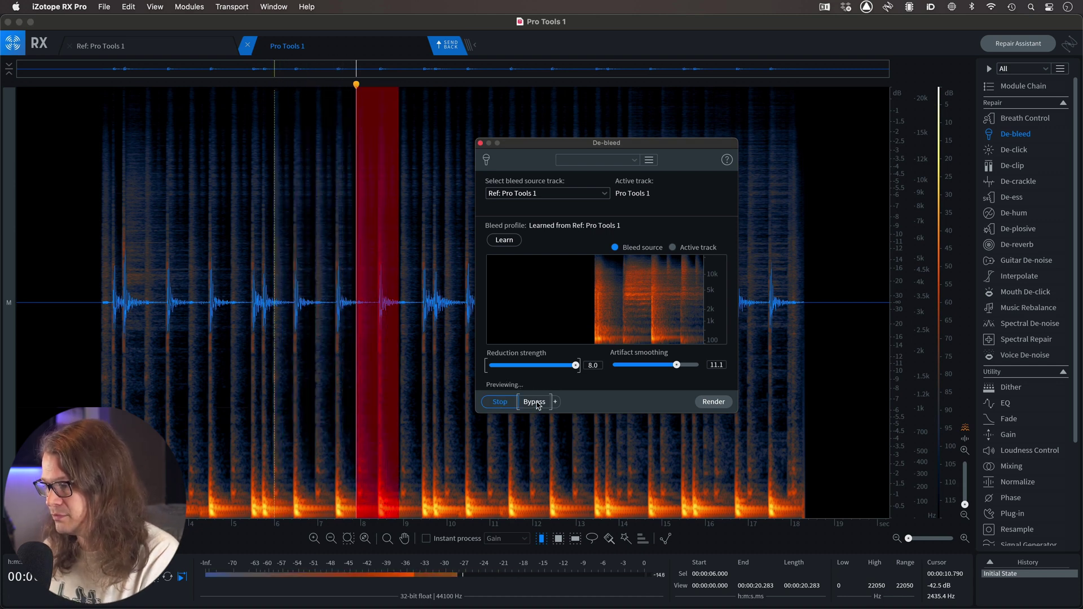
click(534, 402)
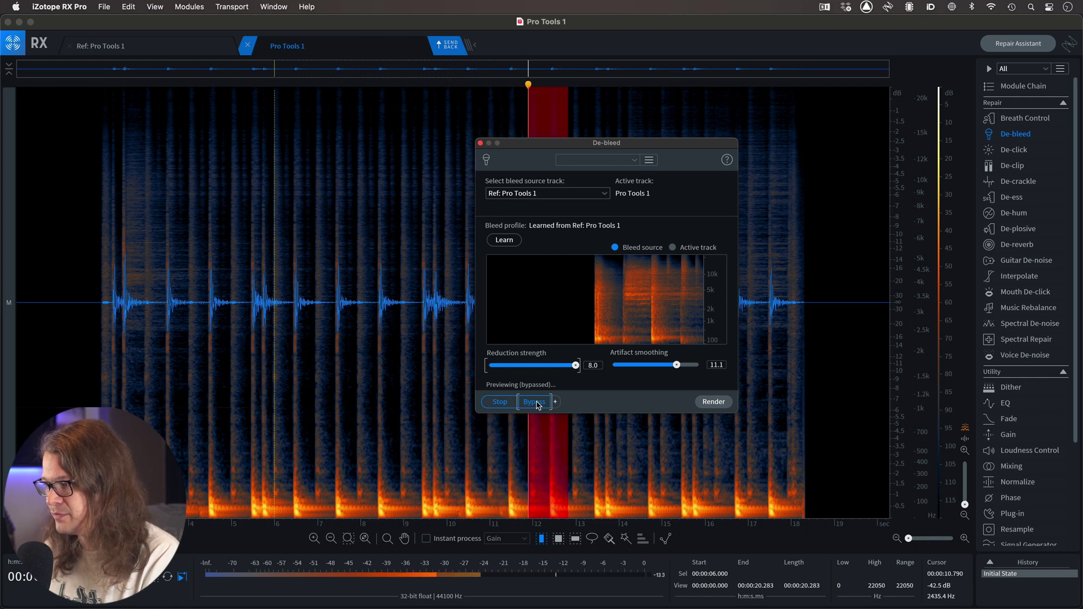
click(534, 402)
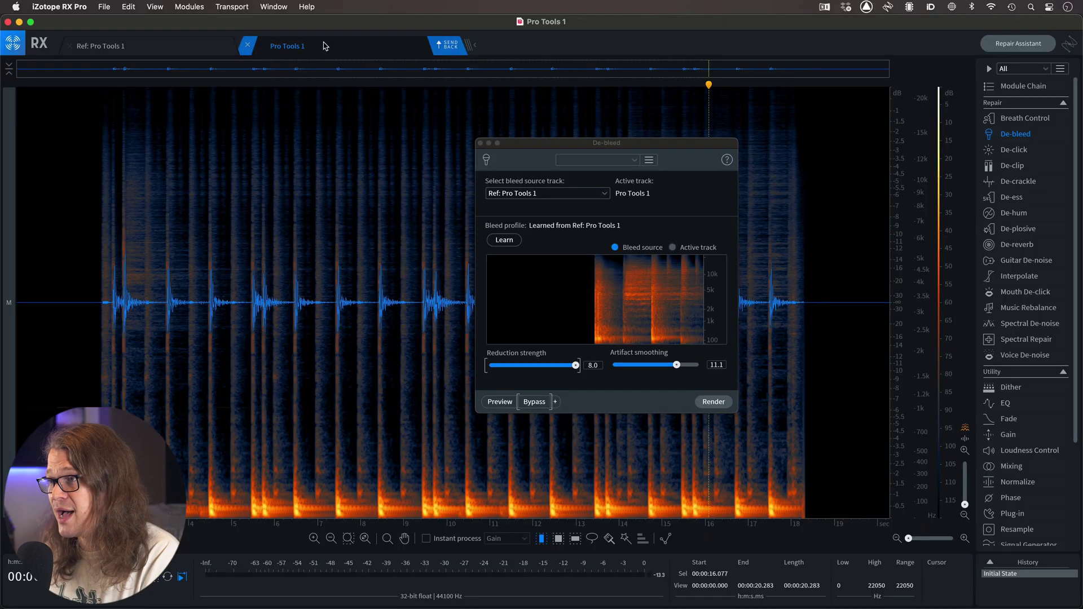
Step: Render the de-bled kick onto Kick#22 as Change You Kick-RXProCo_01-01.L and play the session
click(451, 45)
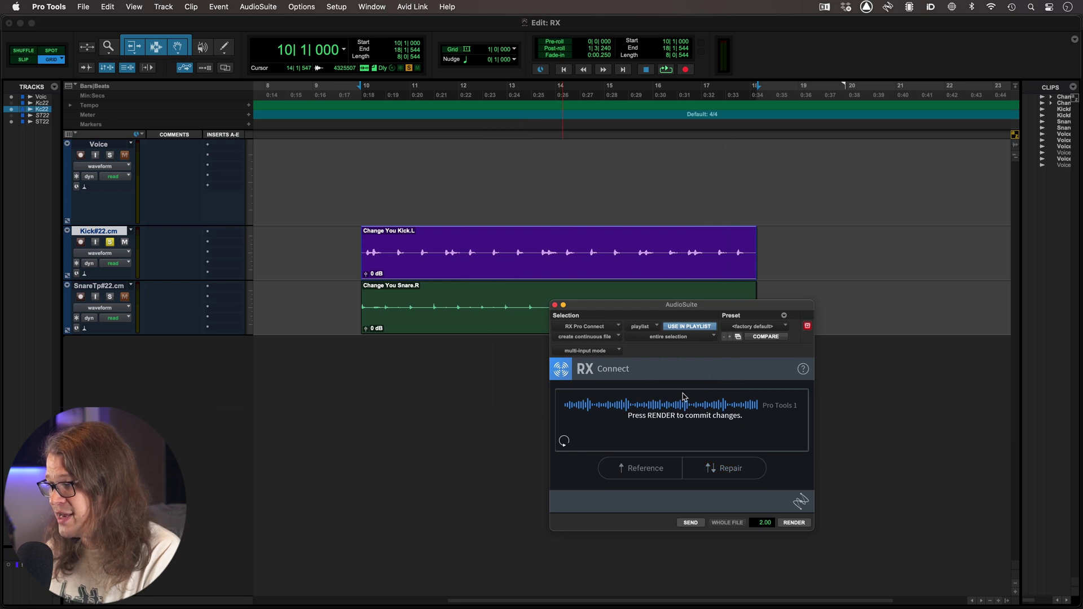
click(794, 523)
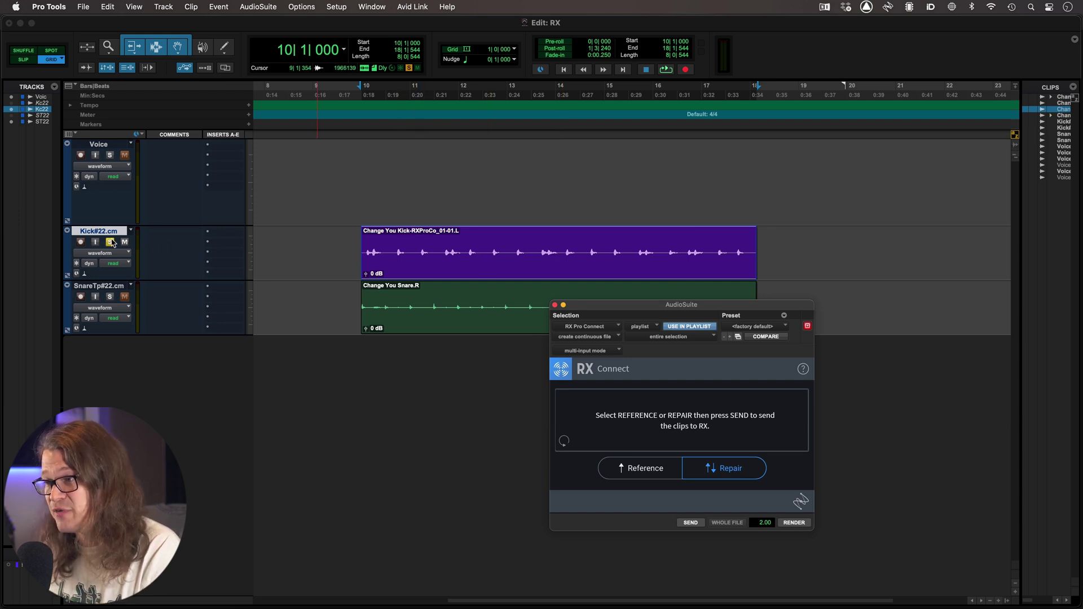
click(365, 114)
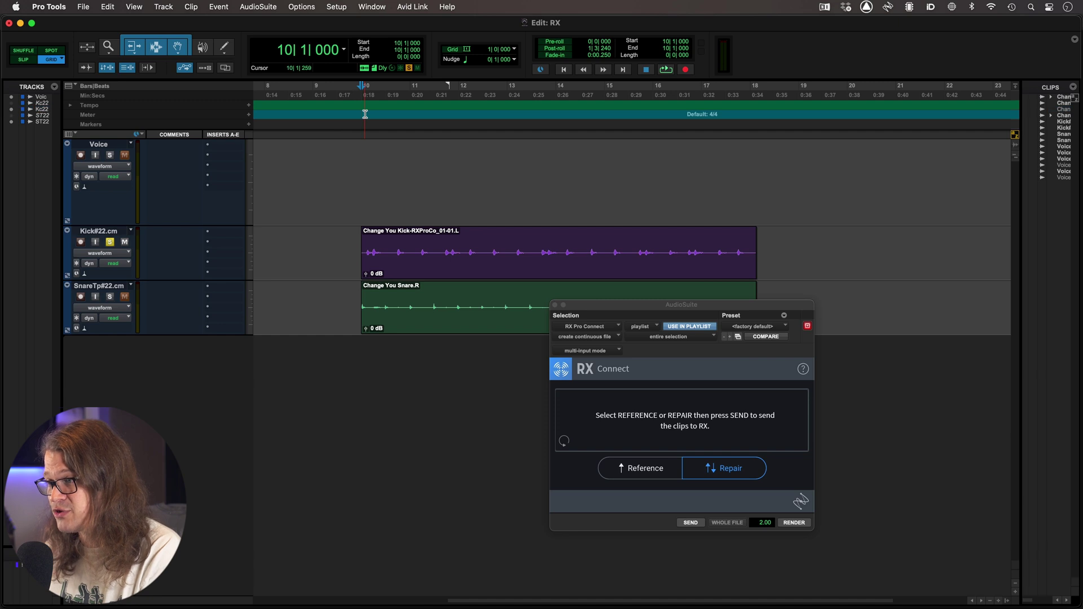
key(space)
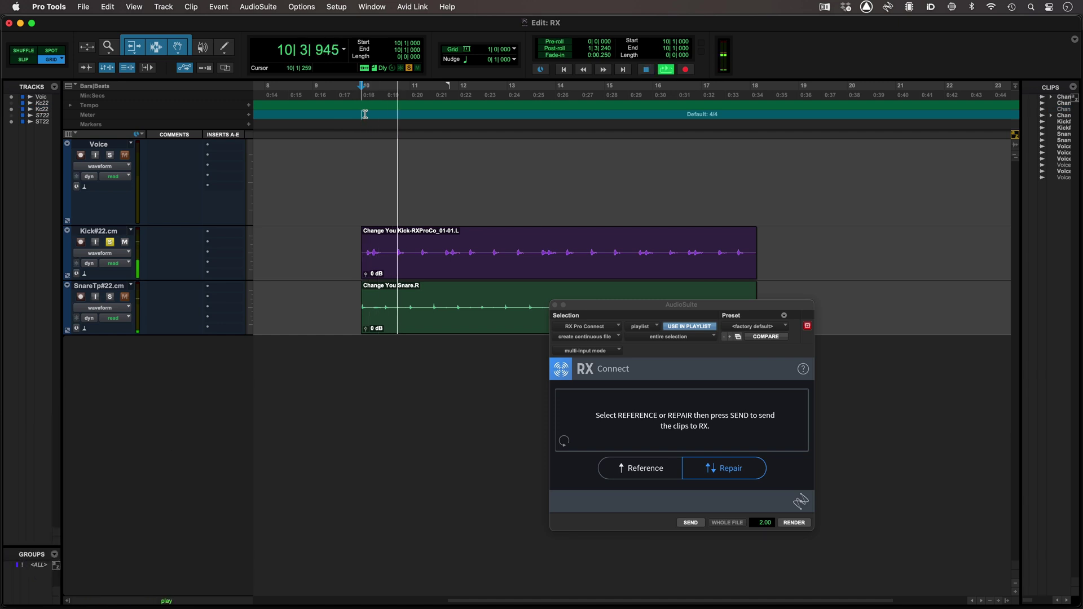